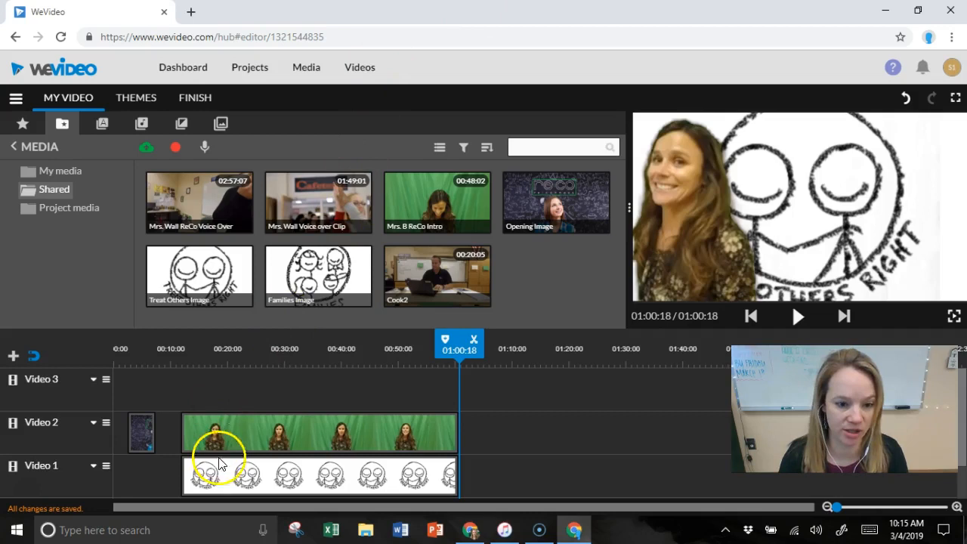
Return the playhead to the start and browse the Standard and Additional transition collections.
{"action": "left_click_drag", "start_coordinate": [460, 361], "coordinate": [108, 402]}
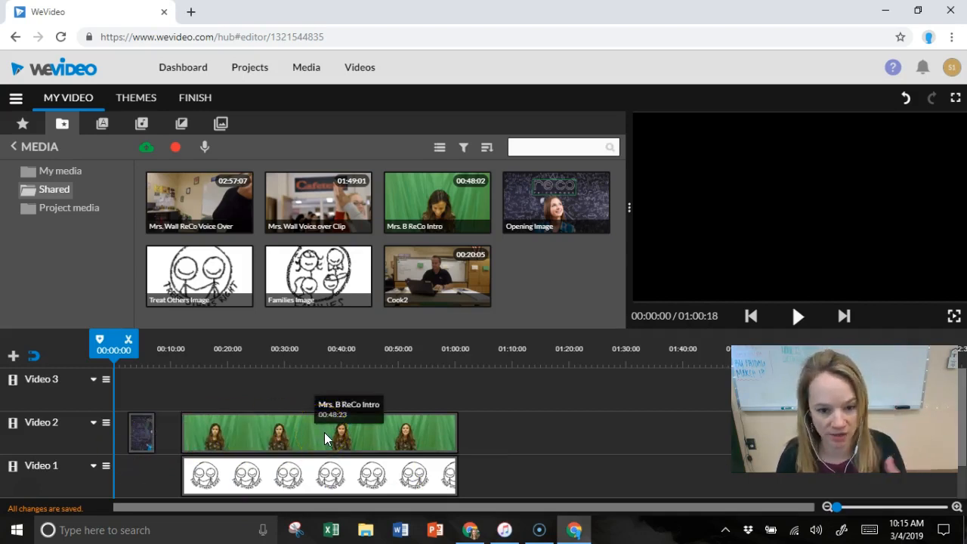
{"action": "left_click", "coordinate": [180, 126]}
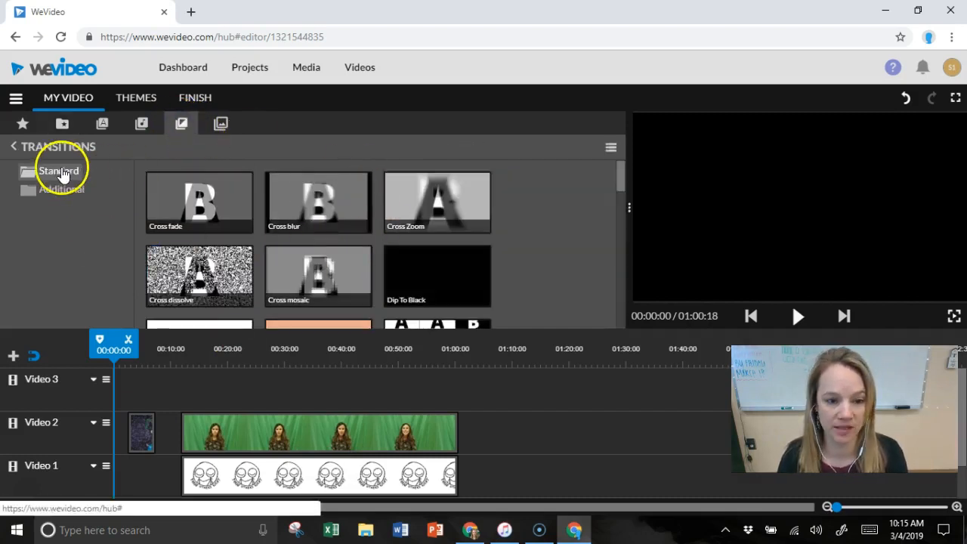
{"action": "left_click", "coordinate": [67, 192]}
{"action": "left_click", "coordinate": [60, 174]}
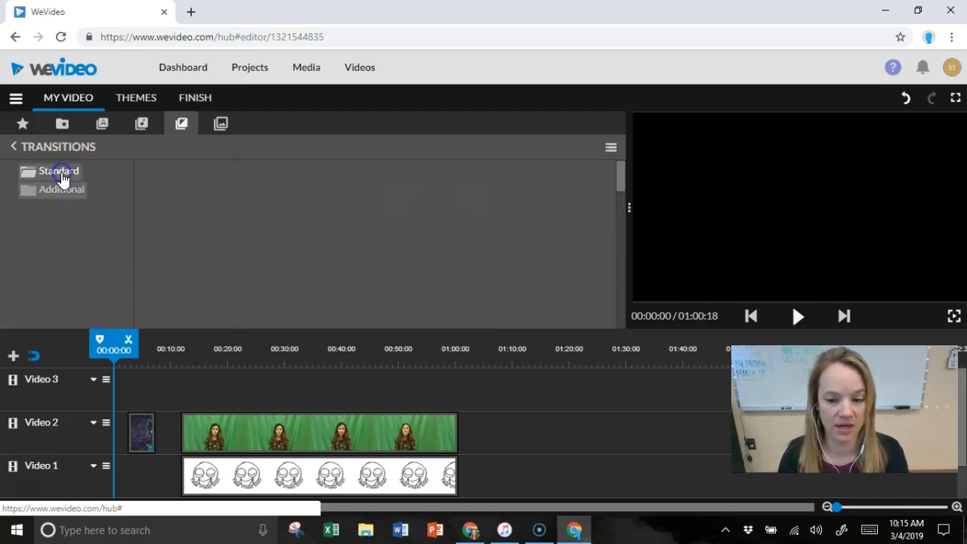
{"action": "scroll", "coordinate": [426, 253], "scroll_direction": "down", "scroll_amount": 5}
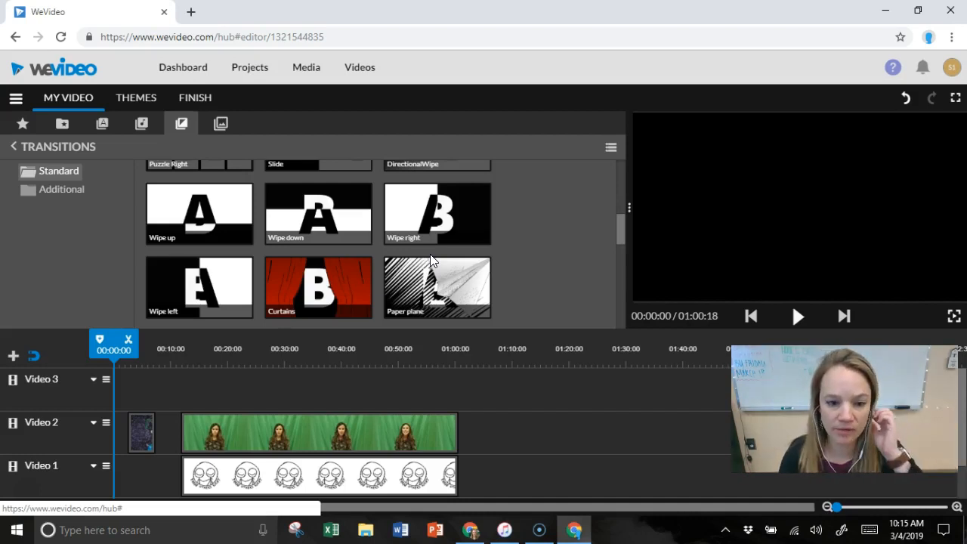
{"action": "scroll", "coordinate": [434, 261], "scroll_direction": "up", "scroll_amount": 5}
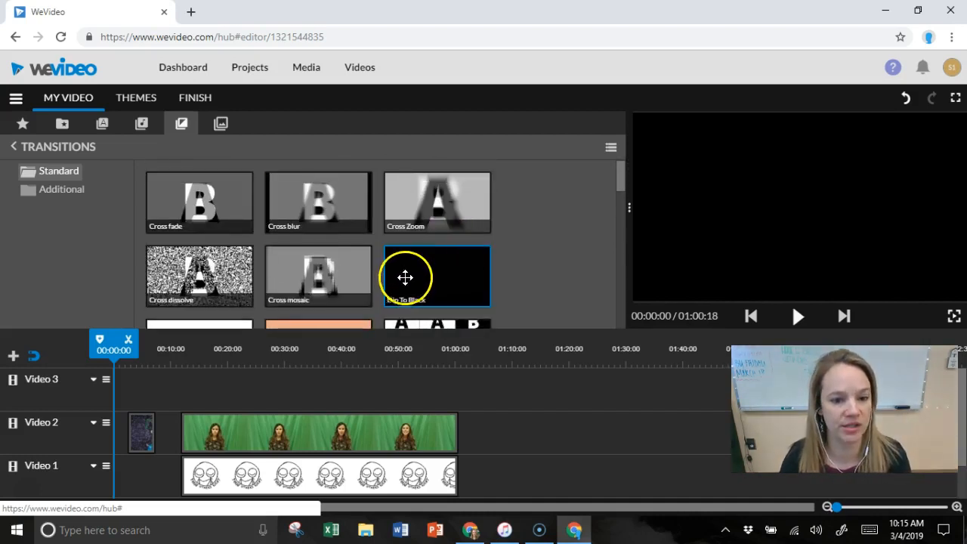
Preview the Cross mosaic and Burn transitions and look through the other Standard transitions.
{"action": "left_click", "coordinate": [333, 274]}
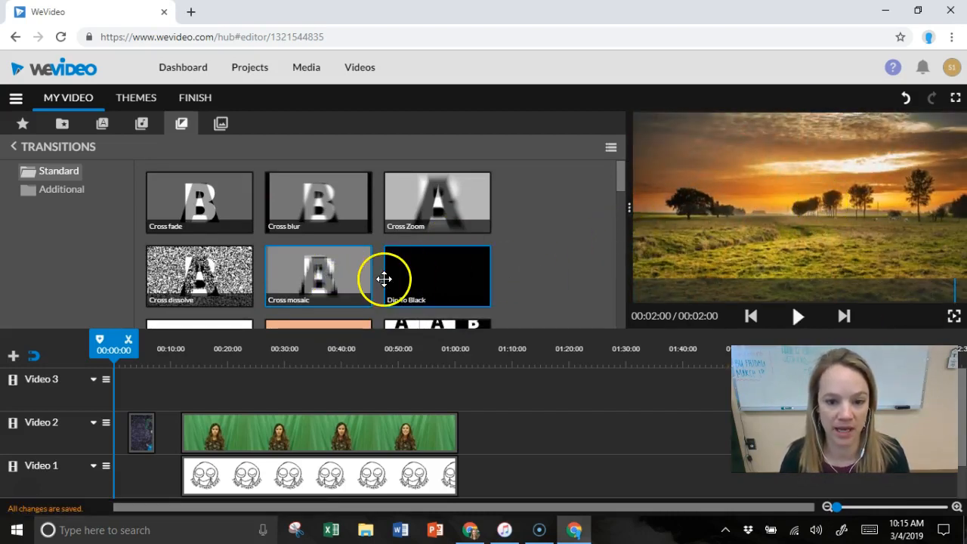
{"action": "scroll", "coordinate": [384, 278], "scroll_direction": "down", "scroll_amount": 1}
{"action": "left_click", "coordinate": [318, 278]}
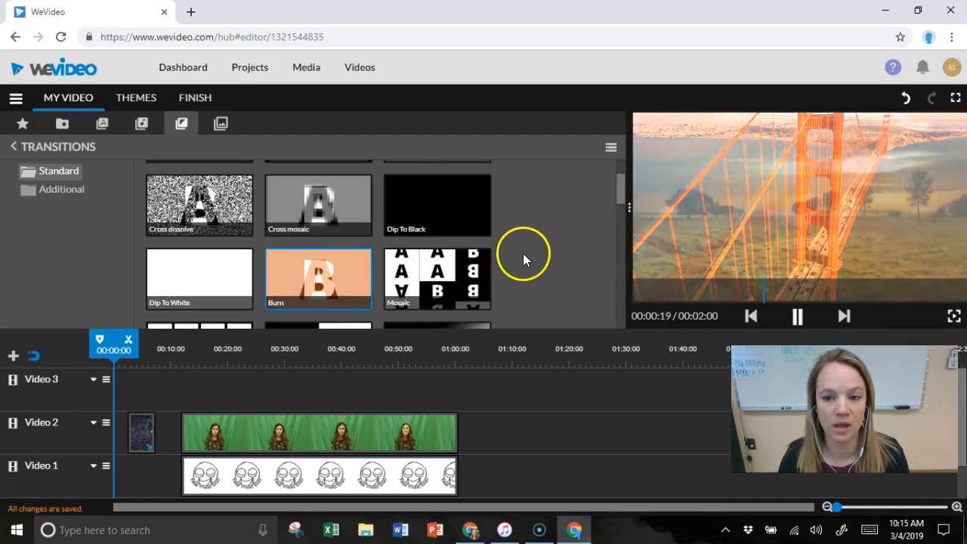
{"action": "scroll", "coordinate": [523, 253], "scroll_direction": "down", "scroll_amount": 3}
{"action": "scroll", "coordinate": [525, 252], "scroll_direction": "down", "scroll_amount": 1}
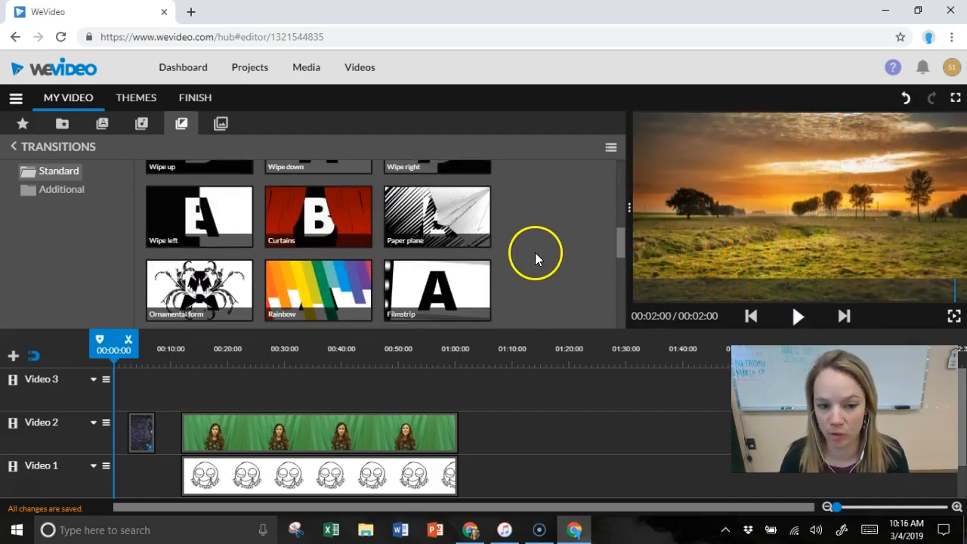
{"action": "scroll", "coordinate": [536, 253], "scroll_direction": "up", "scroll_amount": 1}
{"action": "scroll", "coordinate": [536, 254], "scroll_direction": "up", "scroll_amount": 5}
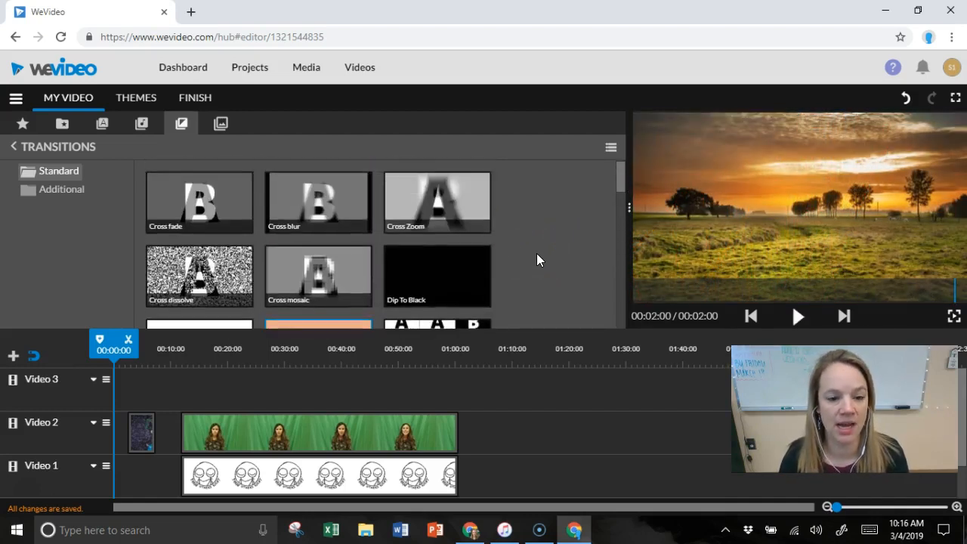
Add the Cross Zoom transition to the end of the opening image on Video 2.
{"action": "left_click", "coordinate": [439, 192]}
{"action": "mouse_move", "coordinate": [437, 191]}
{"action": "left_mouse_down"}
{"action": "mouse_move", "coordinate": [324, 339]}
{"action": "mouse_move", "coordinate": [188, 396]}
{"action": "mouse_move", "coordinate": [172, 431]}
{"action": "left_mouse_up"}
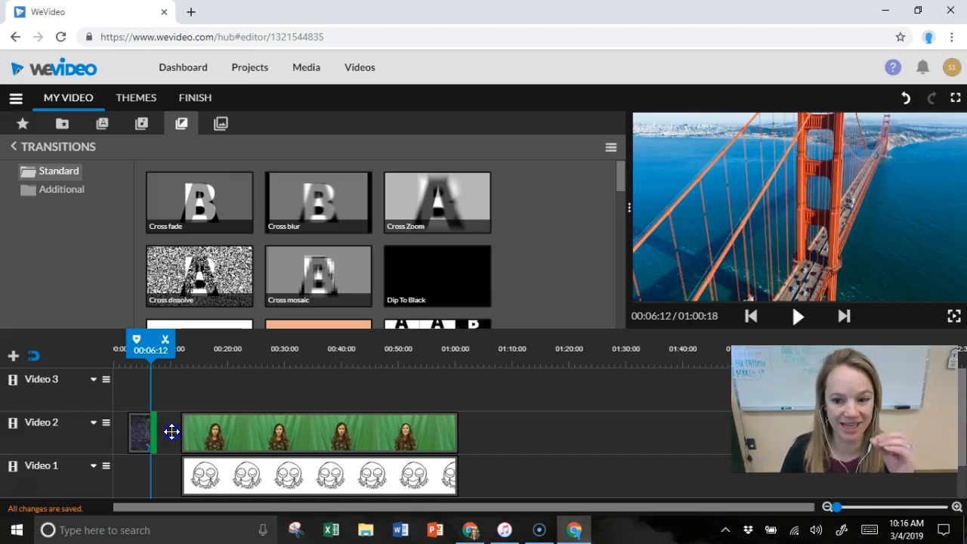
{"action": "left_click_drag", "start_coordinate": [172, 432], "coordinate": [172, 431]}
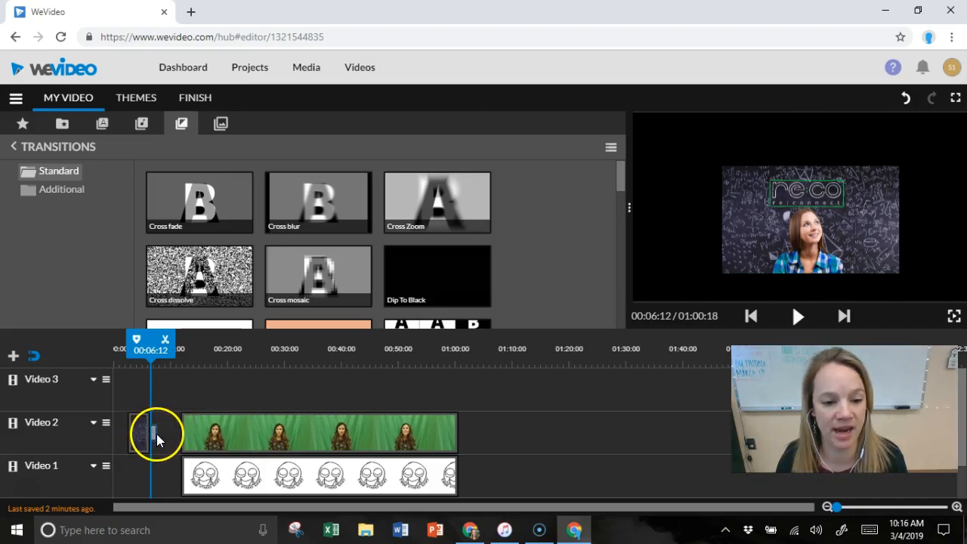
Close the gap by moving the green-screen intro clip and the Treat Others Image to 00:07:12, directly after the transition.
{"action": "scroll", "coordinate": [586, 436], "scroll_direction": "down", "scroll_amount": 1}
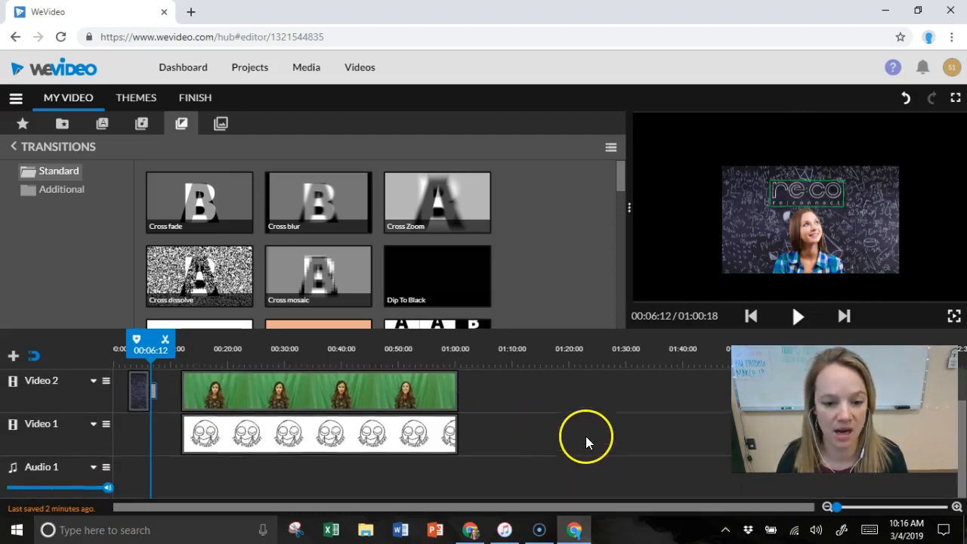
{"action": "scroll", "coordinate": [529, 446], "scroll_direction": "up", "scroll_amount": 1}
{"action": "left_click_drag", "start_coordinate": [492, 440], "coordinate": [298, 456]}
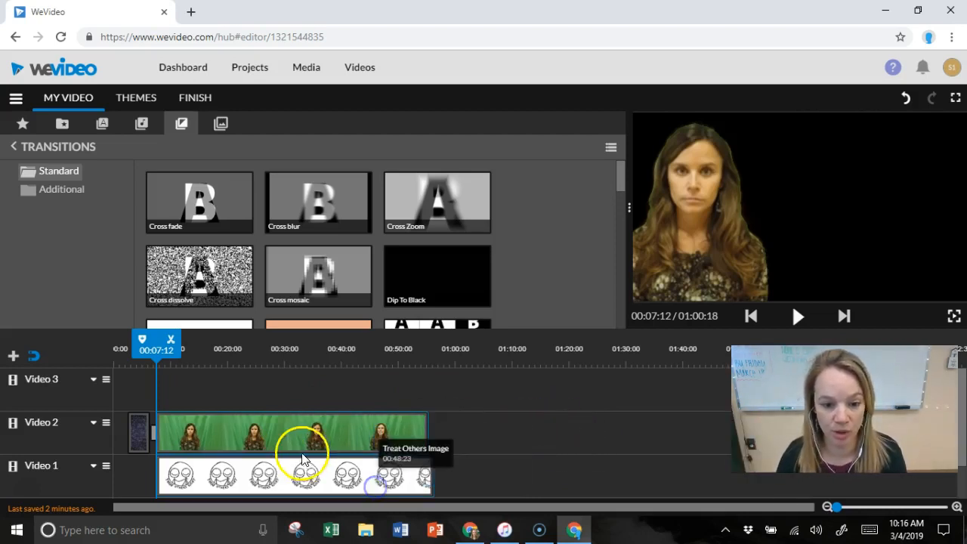
{"action": "mouse_move", "coordinate": [274, 429]}
{"action": "left_mouse_down"}
{"action": "mouse_move", "coordinate": [334, 420]}
{"action": "mouse_move", "coordinate": [368, 390]}
{"action": "mouse_move", "coordinate": [457, 391]}
{"action": "mouse_move", "coordinate": [469, 443]}
{"action": "mouse_move", "coordinate": [281, 456]}
{"action": "mouse_move", "coordinate": [292, 443]}
{"action": "mouse_move", "coordinate": [278, 443]}
{"action": "left_mouse_up"}
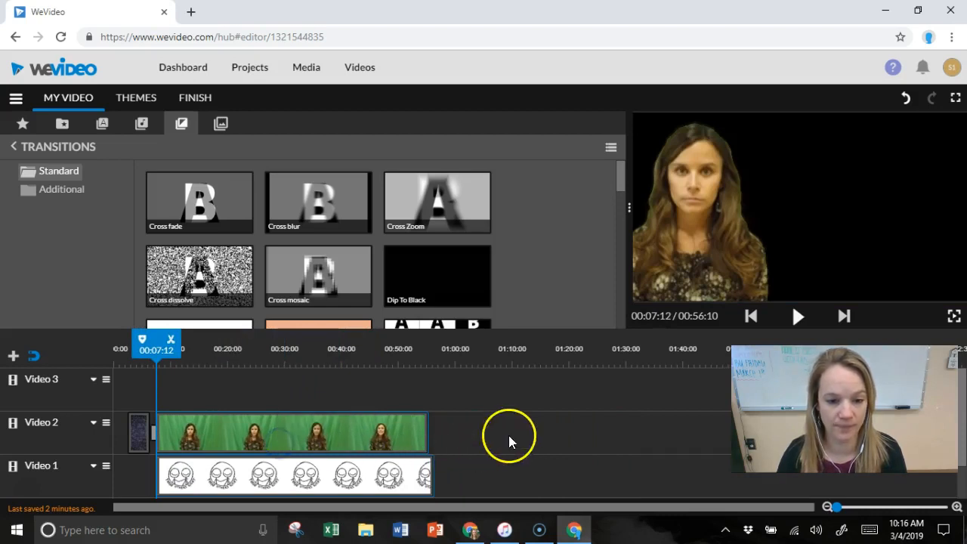
Play back the Cross Zoom transition from the opening image into the intro clip.
{"action": "left_click_drag", "start_coordinate": [162, 346], "coordinate": [144, 359]}
{"action": "left_click", "coordinate": [798, 317]}
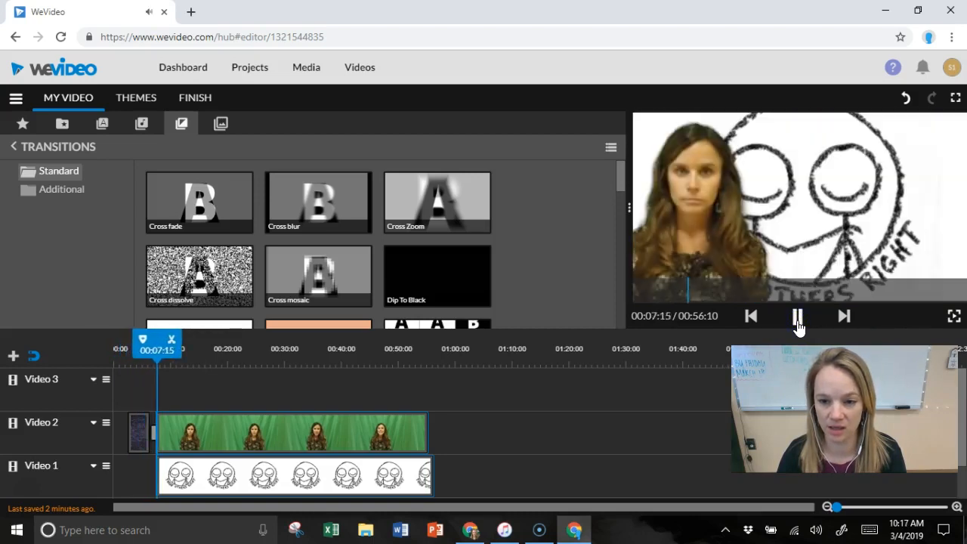
{"action": "left_click", "coordinate": [799, 323]}
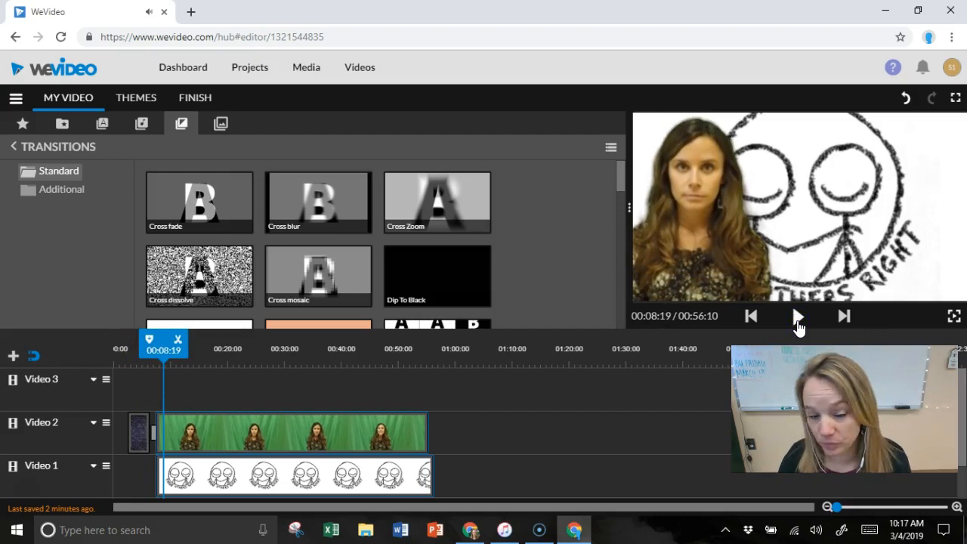
Change the transition after the opening image to Wipe down.
{"action": "left_click_drag", "start_coordinate": [165, 346], "coordinate": [303, 371]}
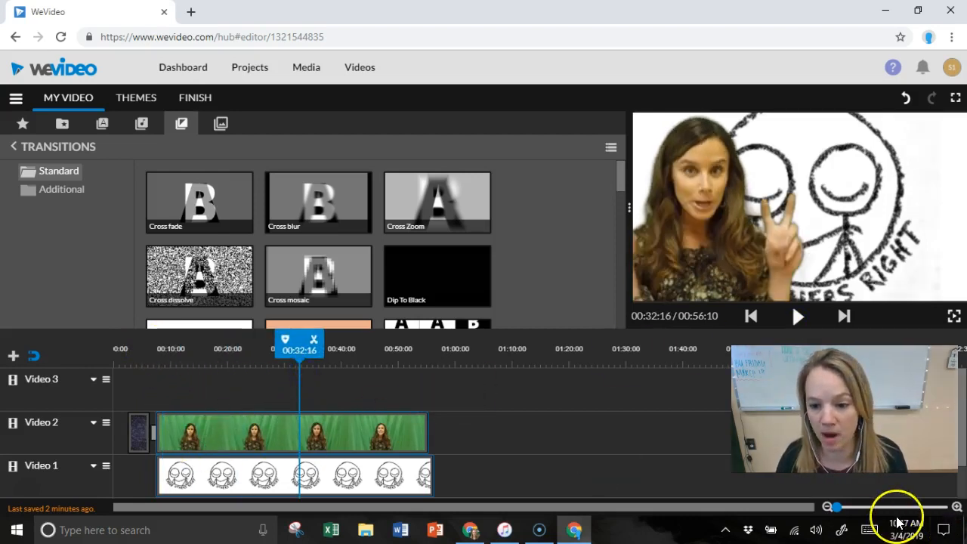
{"action": "left_click", "coordinate": [846, 509]}
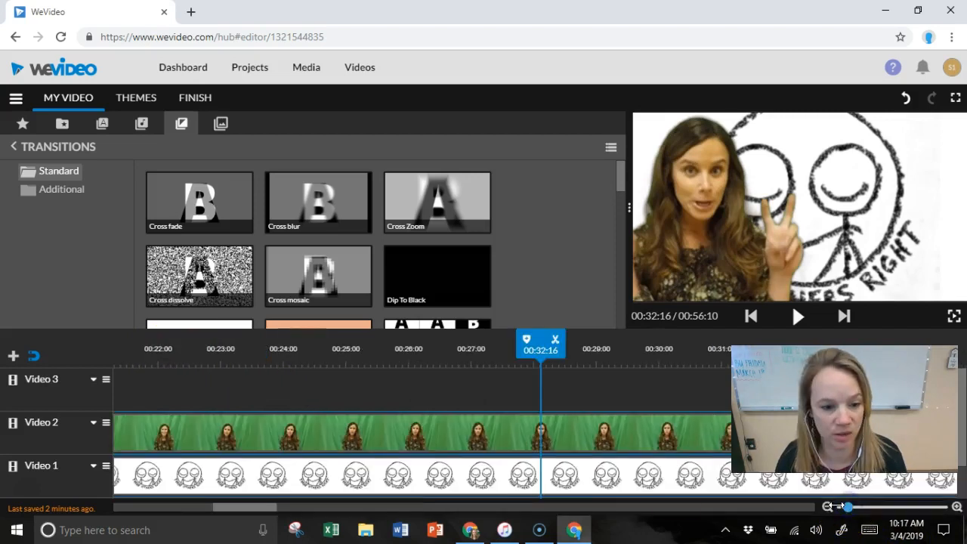
{"action": "left_click_drag", "start_coordinate": [543, 348], "coordinate": [13, 359]}
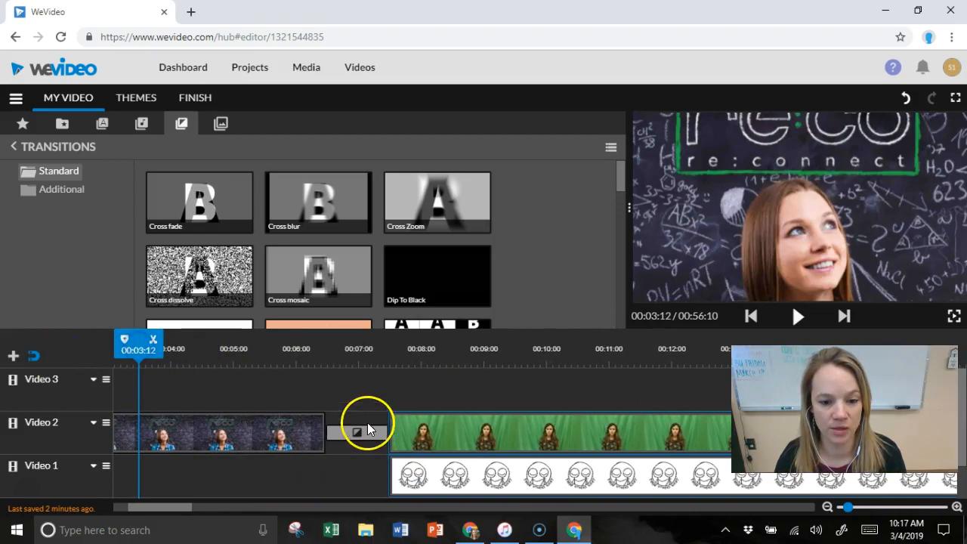
{"action": "left_click", "coordinate": [360, 435]}
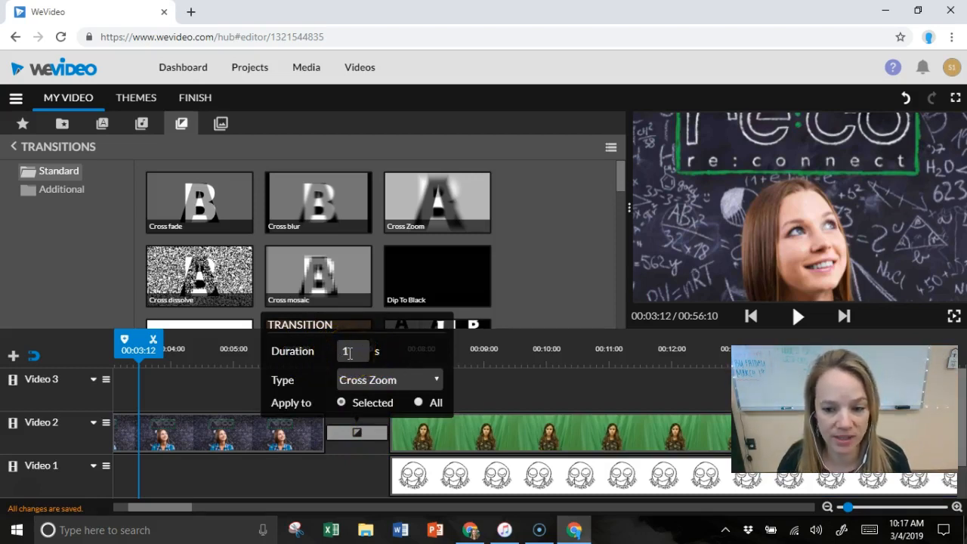
{"action": "left_click", "coordinate": [375, 380]}
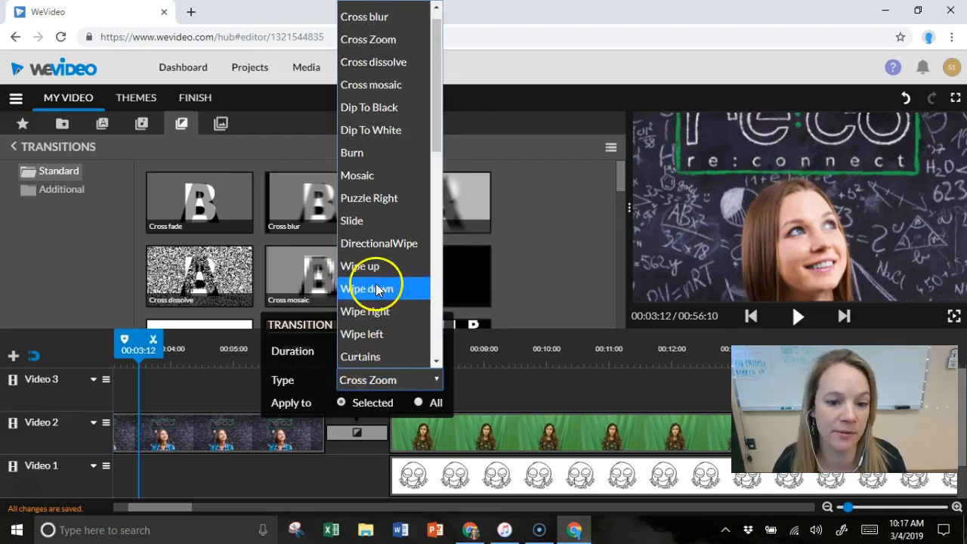
{"action": "left_click", "coordinate": [376, 289]}
Play back the Wipe down transition between the opening image and the intro clip.
{"action": "left_click_drag", "start_coordinate": [141, 349], "coordinate": [308, 356]}
{"action": "left_click", "coordinate": [801, 319]}
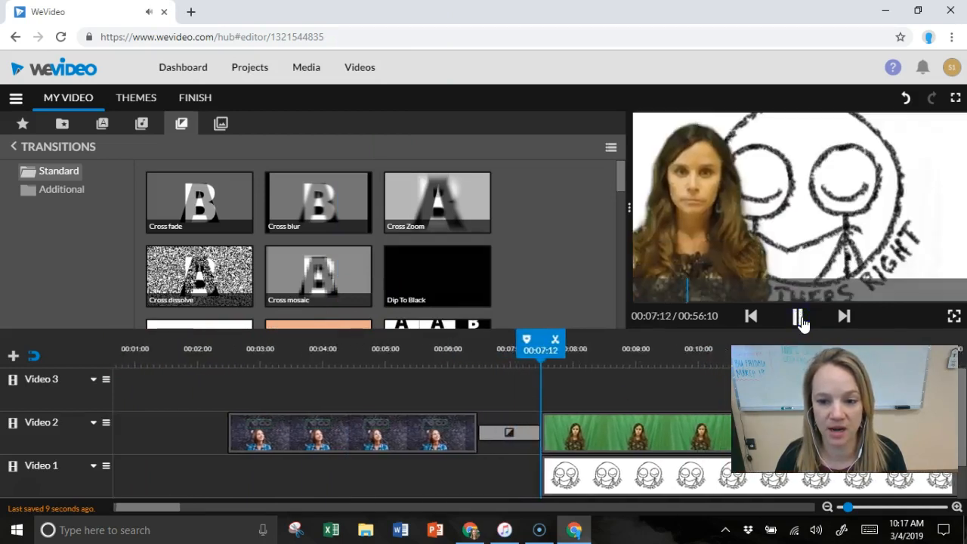
{"action": "left_click", "coordinate": [799, 317]}
{"action": "left_click", "coordinate": [689, 110]}
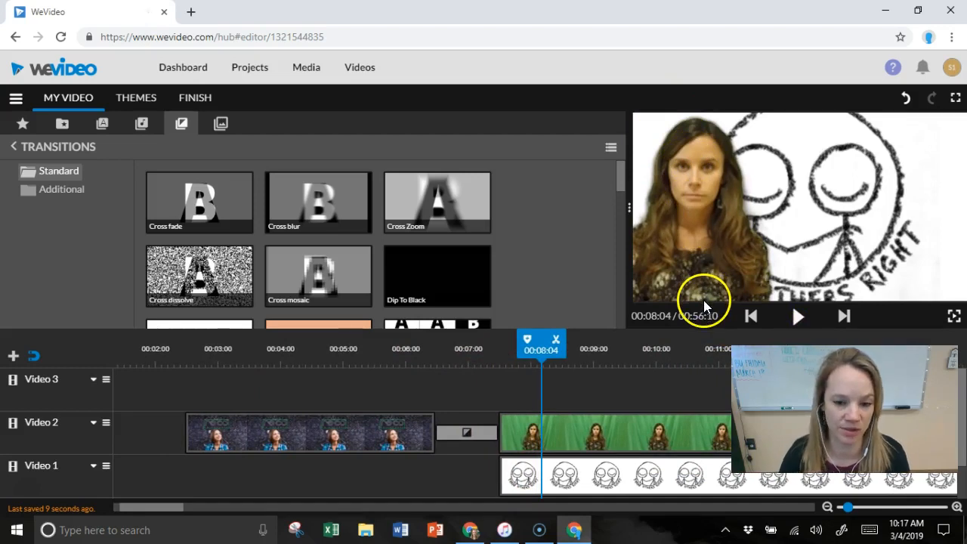
{"action": "left_click_drag", "start_coordinate": [542, 353], "coordinate": [365, 351]}
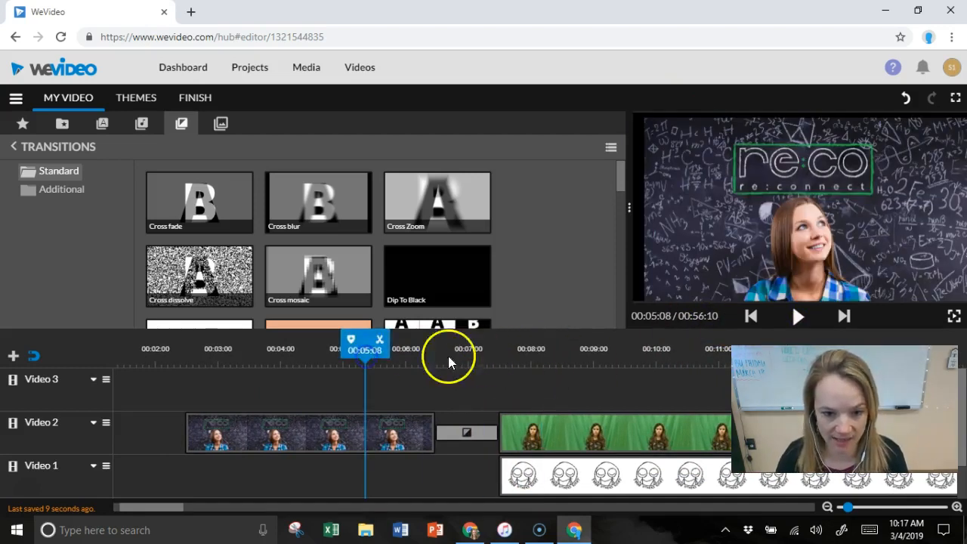
{"action": "left_click", "coordinate": [575, 442]}
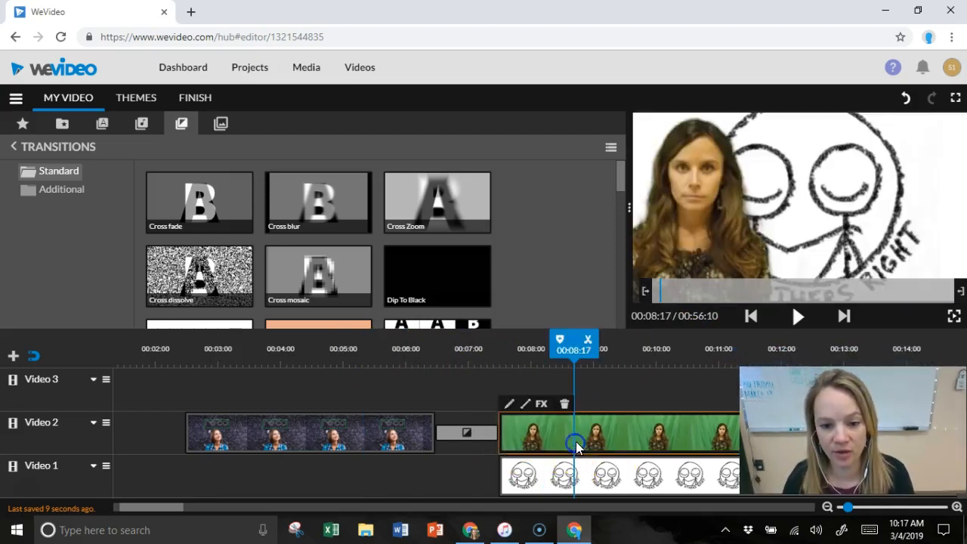
{"action": "left_click", "coordinate": [498, 444]}
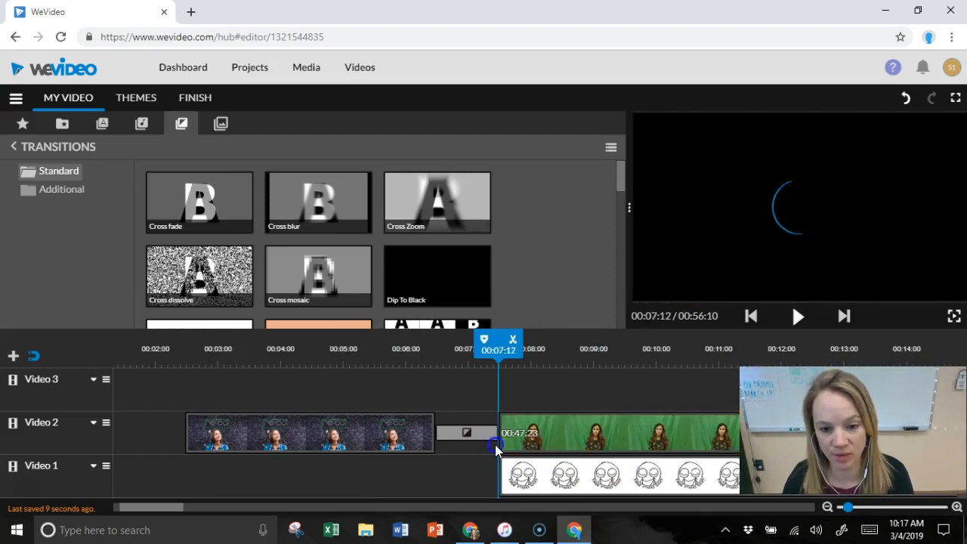
{"action": "mouse_move", "coordinate": [505, 442]}
{"action": "left_mouse_down"}
{"action": "mouse_move", "coordinate": [511, 433]}
{"action": "mouse_move", "coordinate": [498, 440]}
{"action": "left_mouse_up"}
{"action": "scroll", "coordinate": [535, 430], "scroll_direction": "down", "scroll_amount": 1}
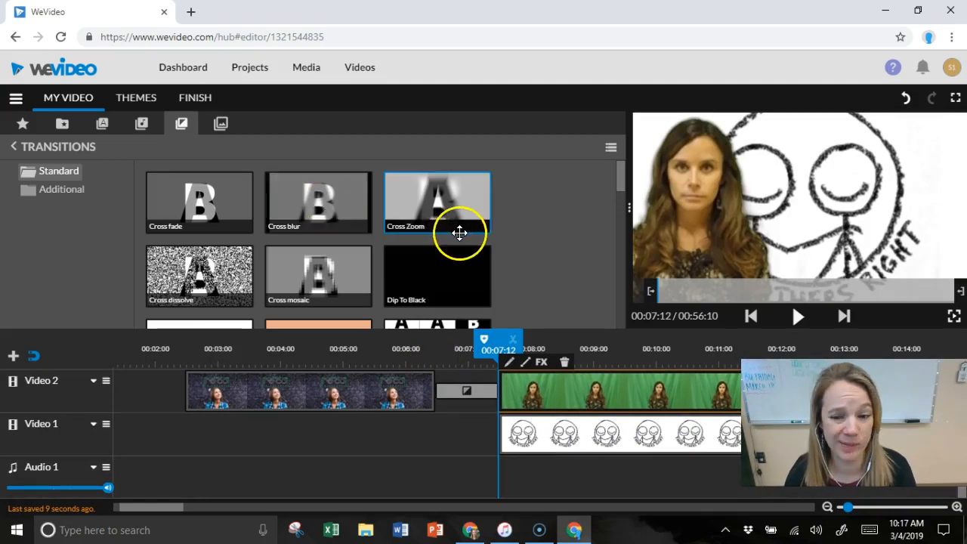
{"action": "scroll", "coordinate": [460, 226], "scroll_direction": "down", "scroll_amount": 2}
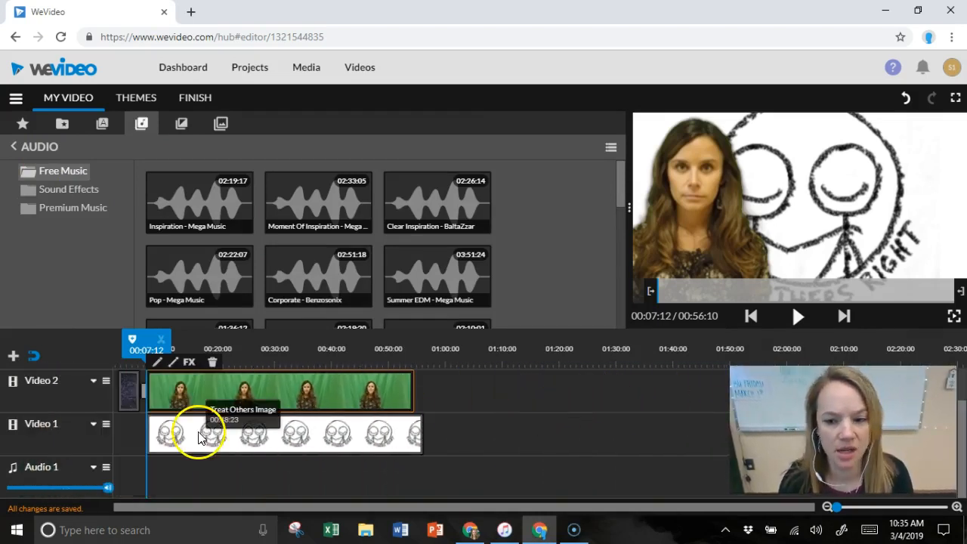
Move the green-screen intro clip away to about 00:16:04 and delete the Wipe down transition after the opening image.
{"action": "left_click_drag", "start_coordinate": [171, 389], "coordinate": [220, 390]}
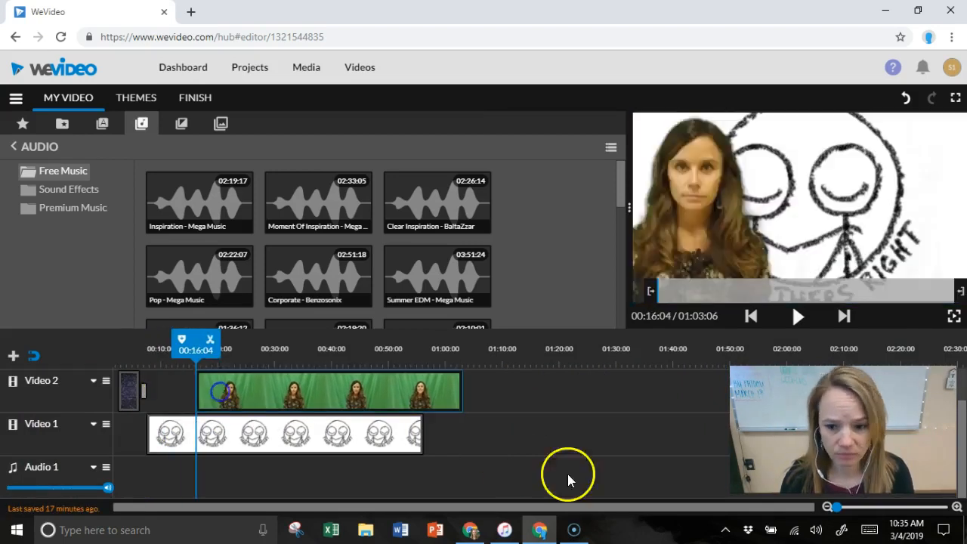
{"action": "left_click", "coordinate": [848, 508]}
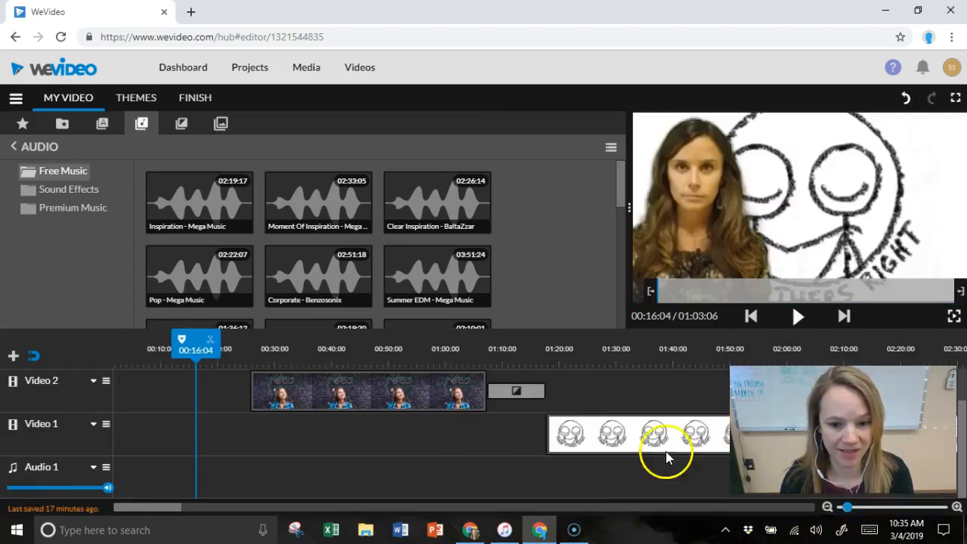
{"action": "left_click", "coordinate": [517, 390]}
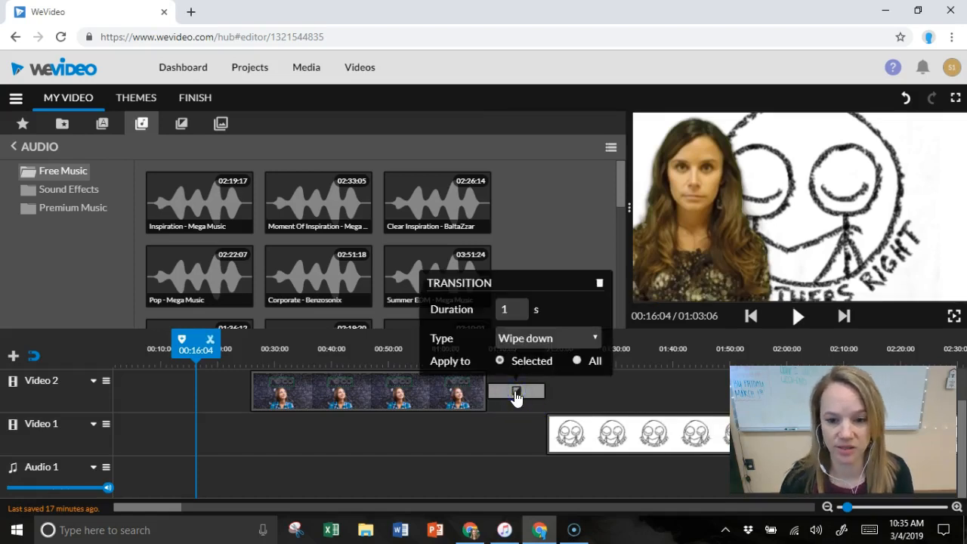
{"action": "left_click", "coordinate": [598, 285]}
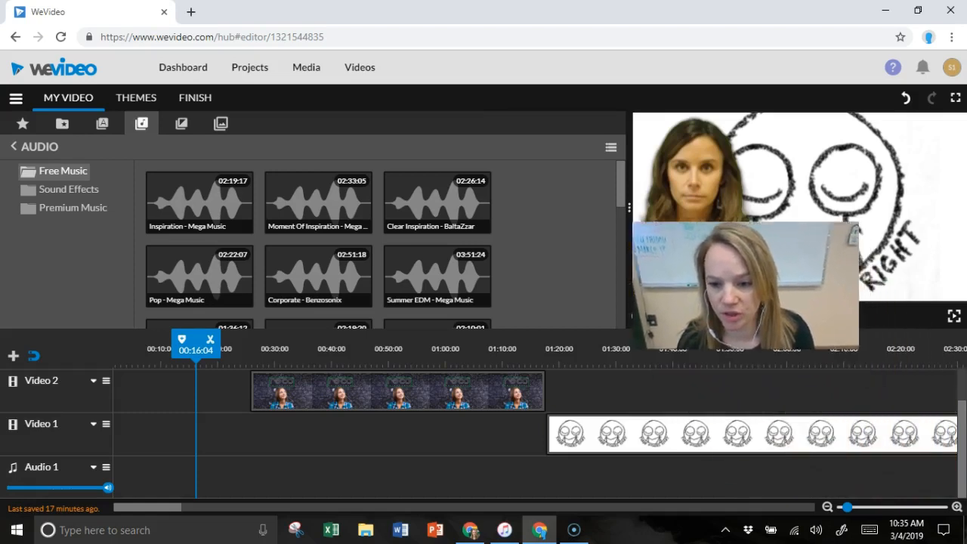
Move the green-screen intro clip back to 00:07:12, directly after the opening image and aligned with the Treat Others Image.
{"action": "left_click_drag", "start_coordinate": [151, 509], "coordinate": [191, 510]}
{"action": "left_click_drag", "start_coordinate": [609, 384], "coordinate": [156, 391]}
{"action": "left_click", "coordinate": [216, 511]}
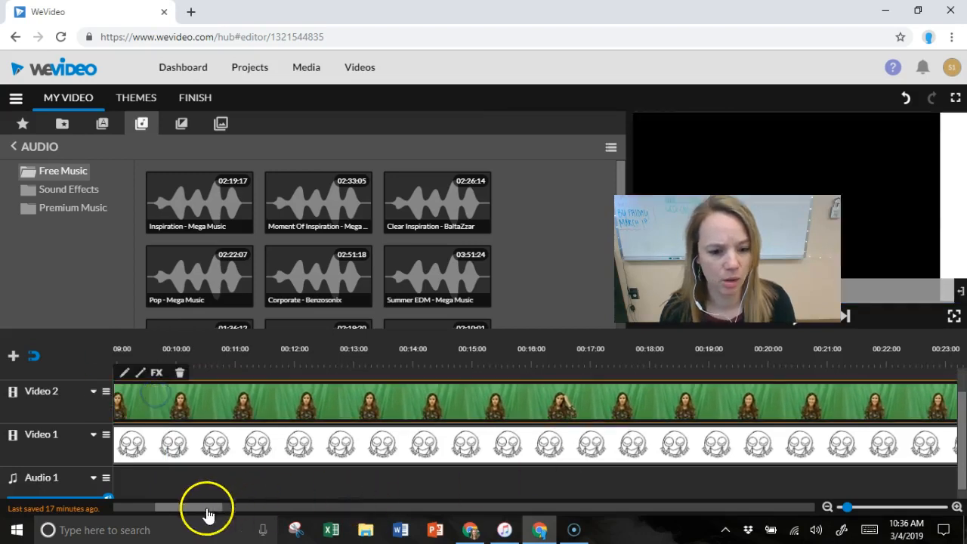
{"action": "left_click_drag", "start_coordinate": [196, 514], "coordinate": [169, 514]}
{"action": "left_click_drag", "start_coordinate": [500, 398], "coordinate": [413, 406]}
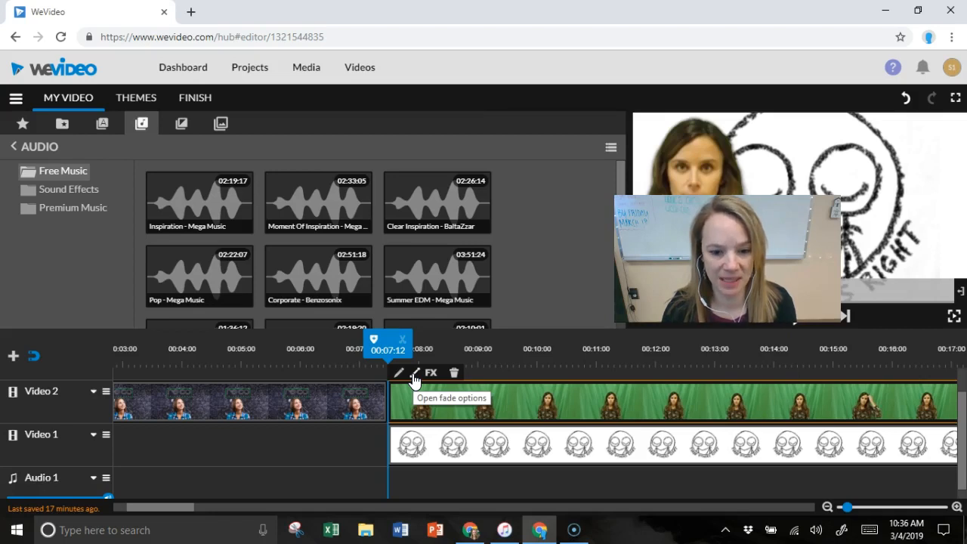
Open the fade options of the green-screen intro clip and add a video fade-in from its start to about 00:08:00.
{"action": "left_click", "coordinate": [414, 374]}
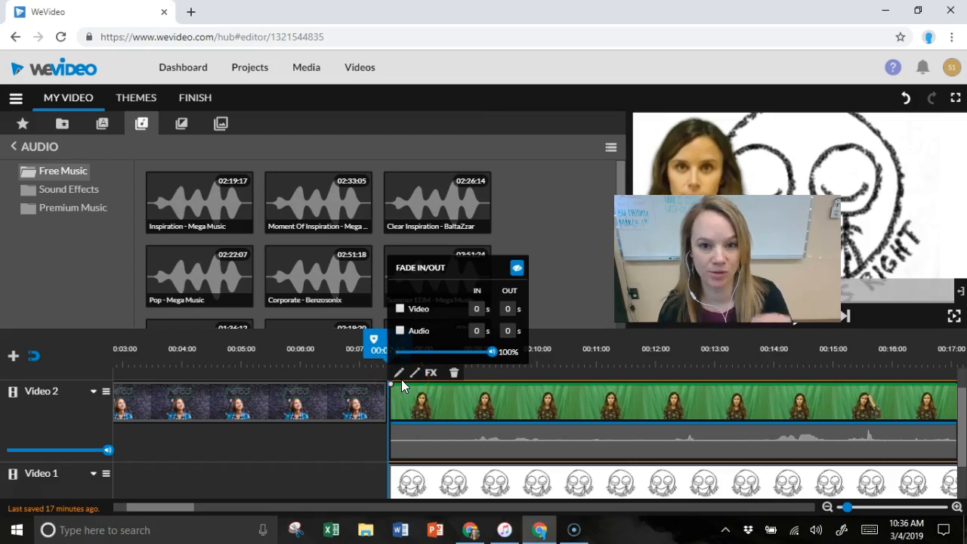
{"action": "left_click", "coordinate": [420, 384]}
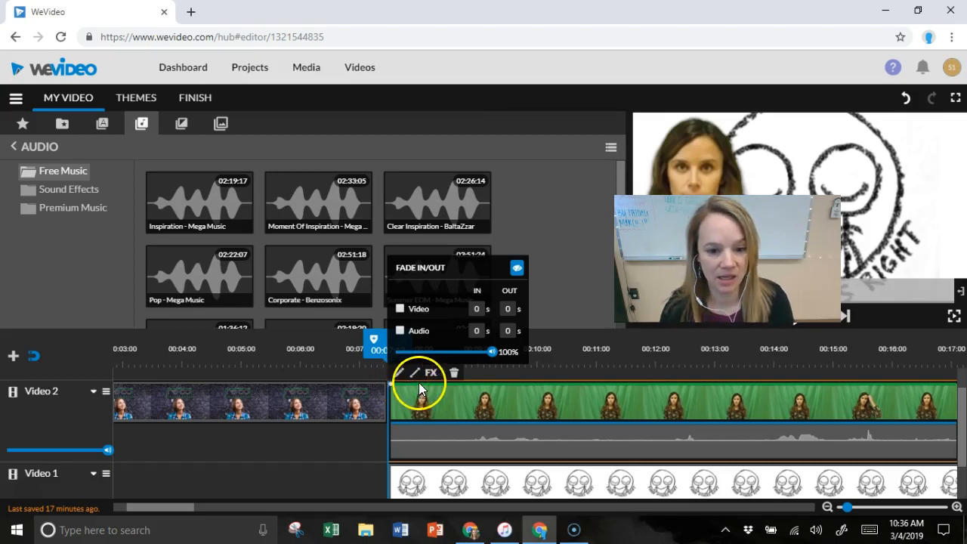
{"action": "left_click", "coordinate": [425, 381]}
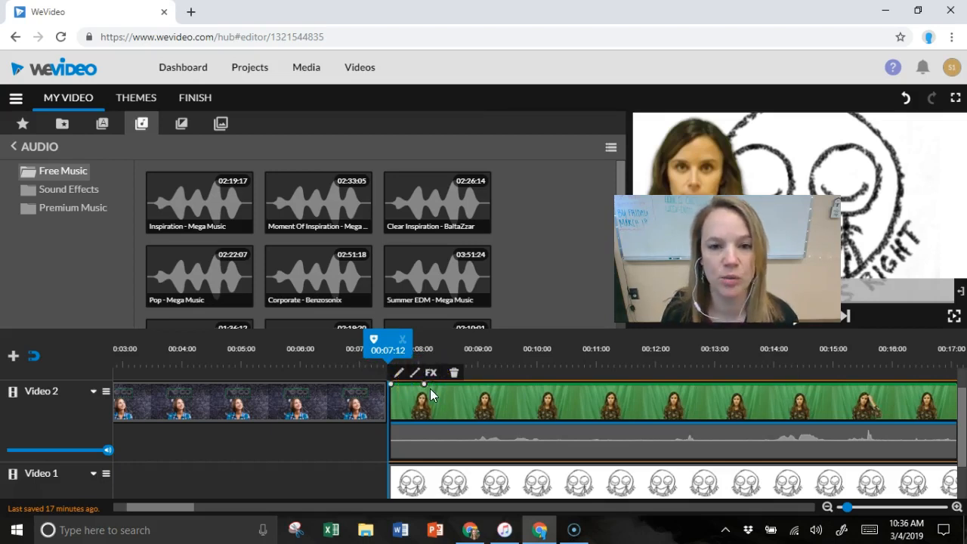
{"action": "left_click", "coordinate": [424, 386]}
{"action": "left_click", "coordinate": [392, 387]}
{"action": "left_click_drag", "start_coordinate": [392, 387], "coordinate": [388, 412]}
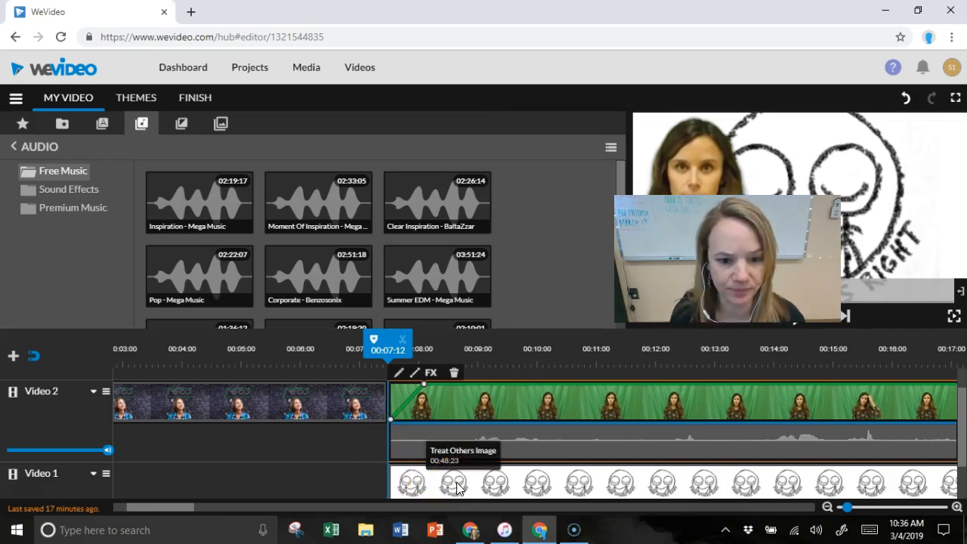
Play back the fade-in of the green-screen intro clip from about 00:07:01, just before the clip starts.
{"action": "left_click_drag", "start_coordinate": [380, 345], "coordinate": [363, 346]}
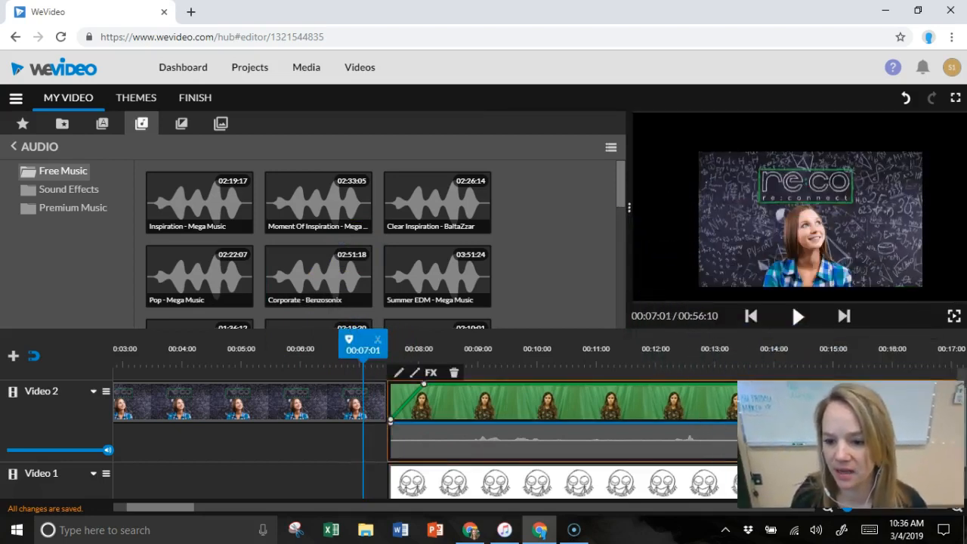
{"action": "left_click", "coordinate": [796, 319]}
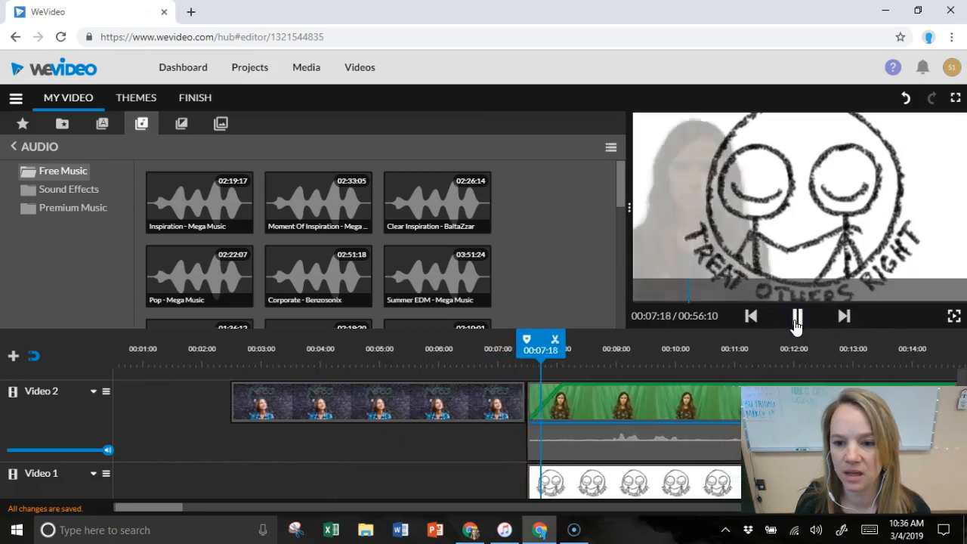
{"action": "left_click", "coordinate": [796, 321]}
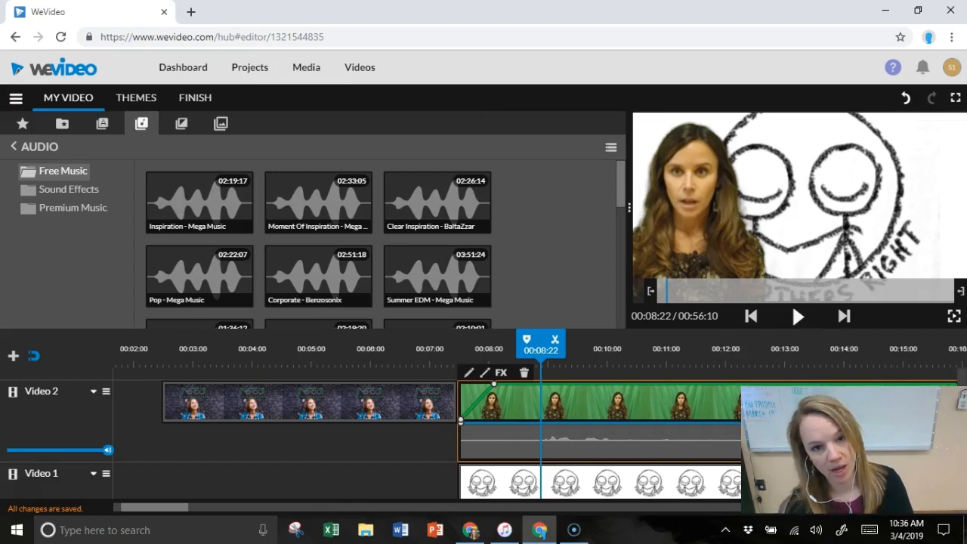
Add a video fade-out at the end of the green-screen intro clip, starting at about 00:49:00.
{"action": "left_click_drag", "start_coordinate": [550, 350], "coordinate": [963, 346]}
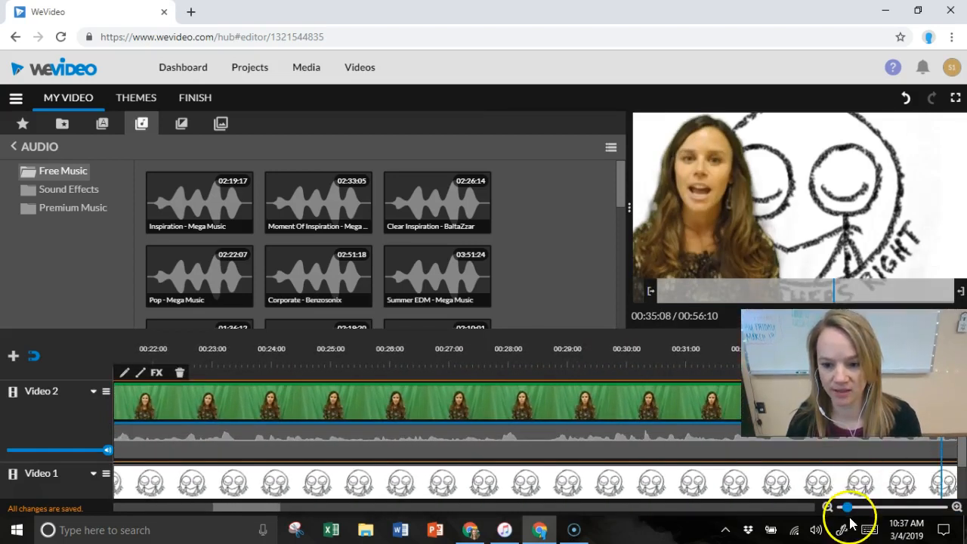
{"action": "left_click_drag", "start_coordinate": [849, 507], "coordinate": [837, 506]}
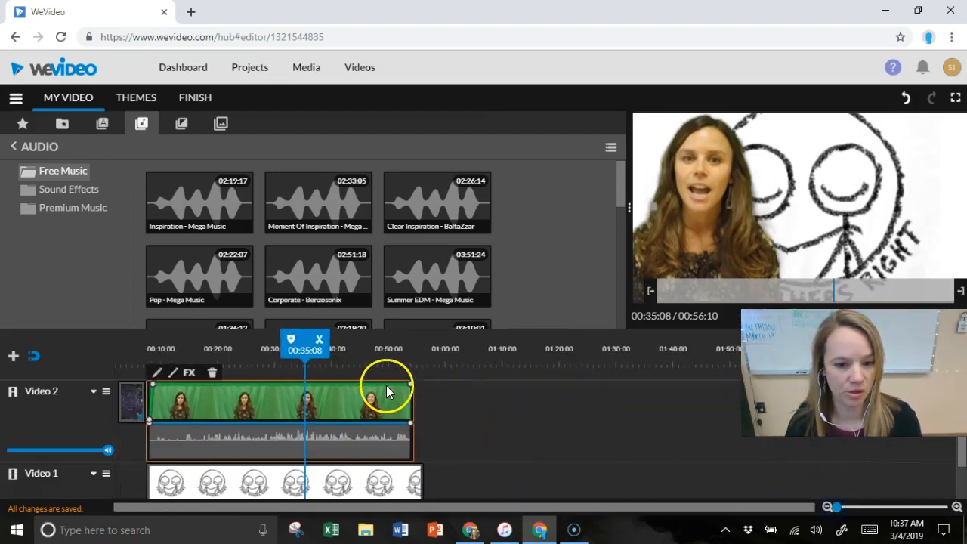
{"action": "left_click_drag", "start_coordinate": [410, 385], "coordinate": [429, 438]}
Play back the fade-out at the end of the green-screen intro clip from about 00:46:03.
{"action": "left_click_drag", "start_coordinate": [304, 341], "coordinate": [366, 341]}
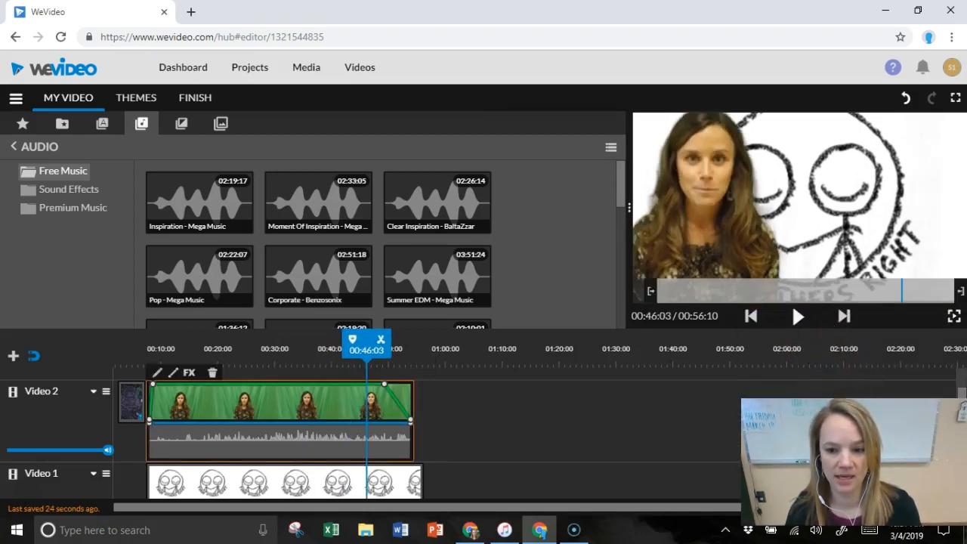
{"action": "left_click", "coordinate": [798, 318]}
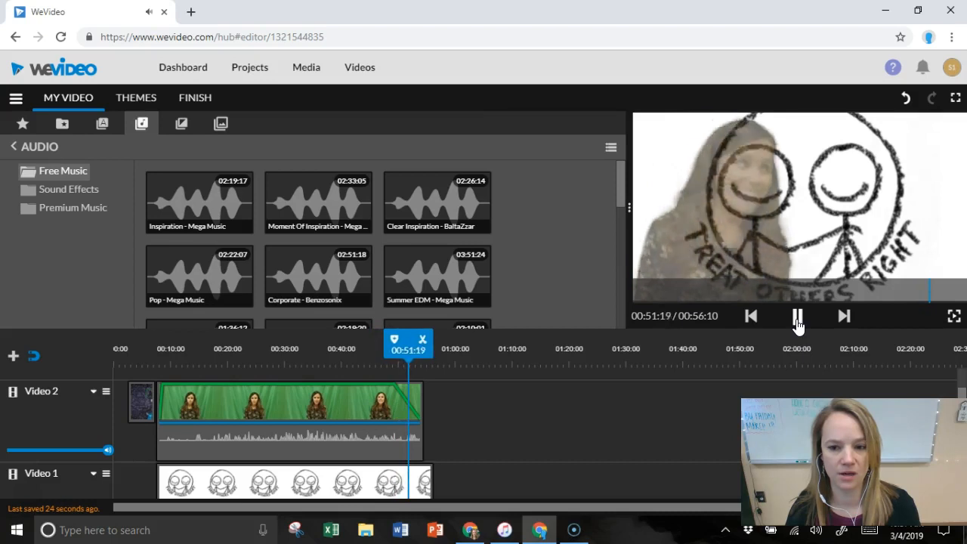
{"action": "left_click", "coordinate": [798, 321]}
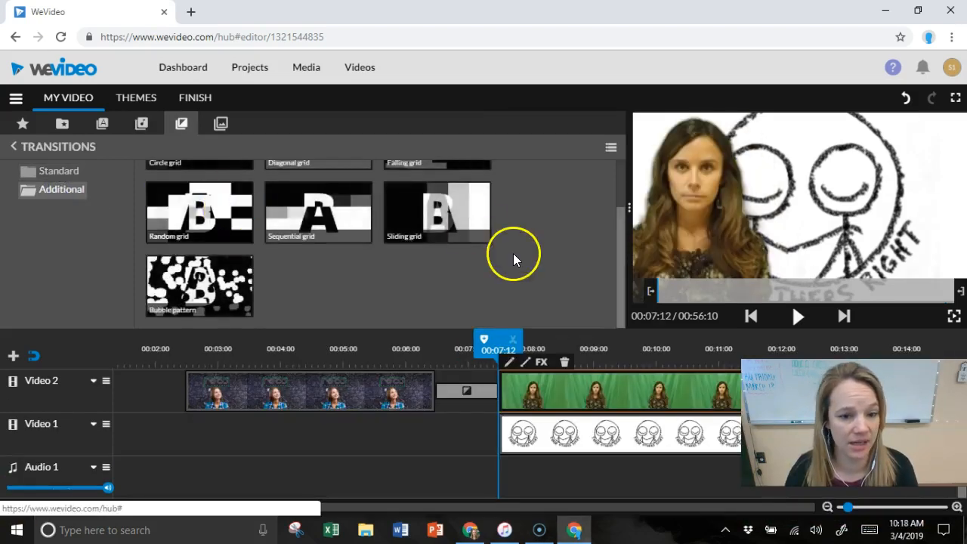
Look through the grid effects among the Additional transitions.
{"action": "scroll", "coordinate": [521, 266], "scroll_direction": "up", "scroll_amount": 2}
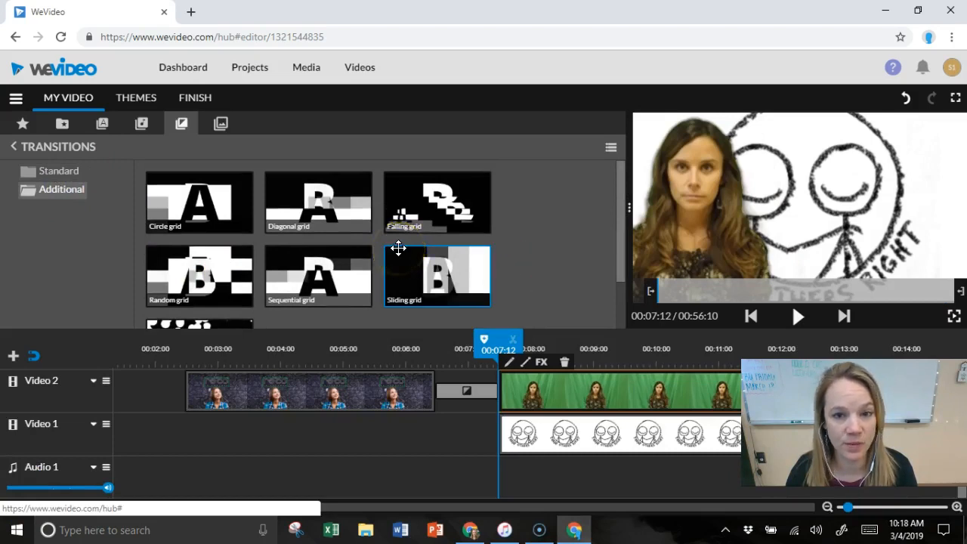